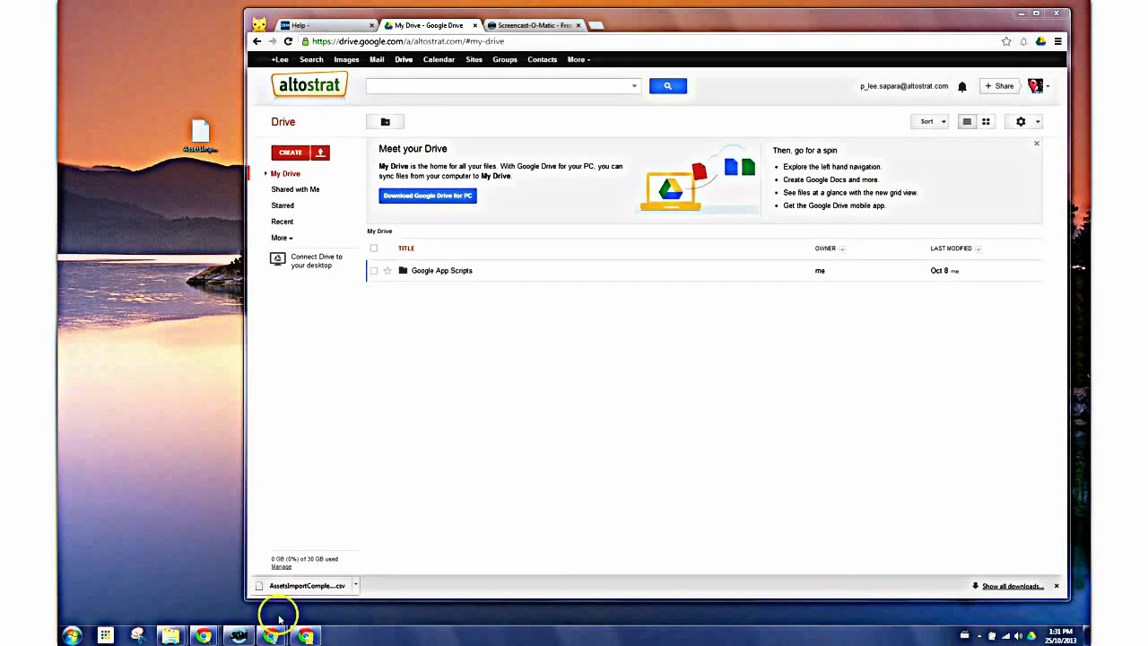
# Close the Chrome downloads bar at the bottom of the Google Drive window.
pyautogui.click(1057, 586)
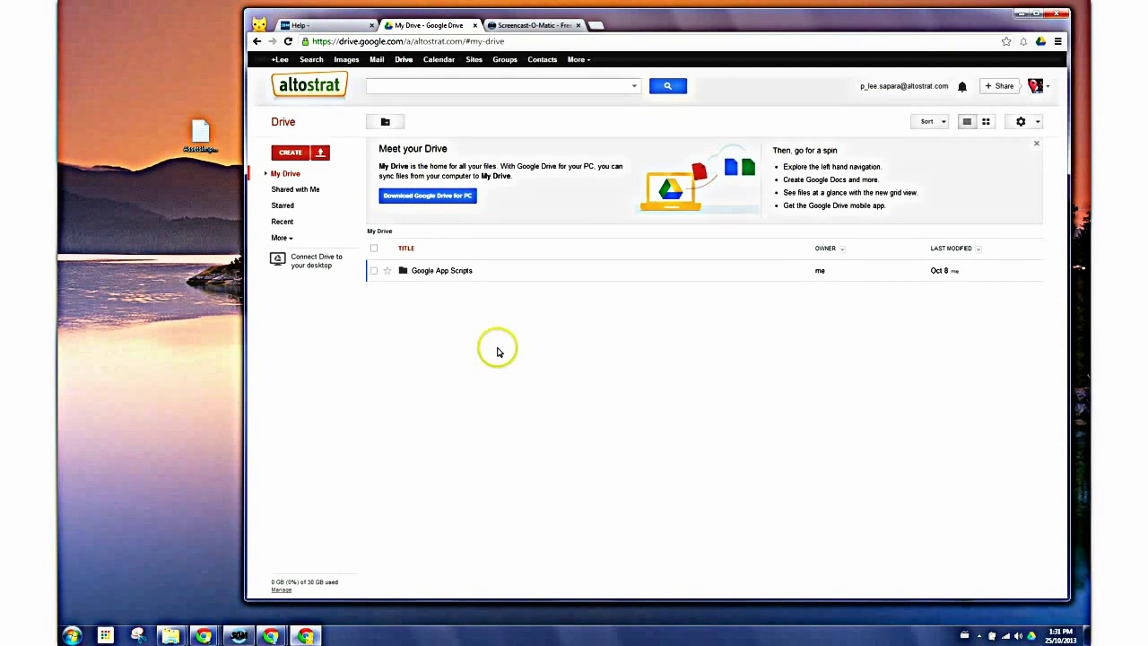
pyautogui.click(201, 135)
pyautogui.doubleClick(202, 136)
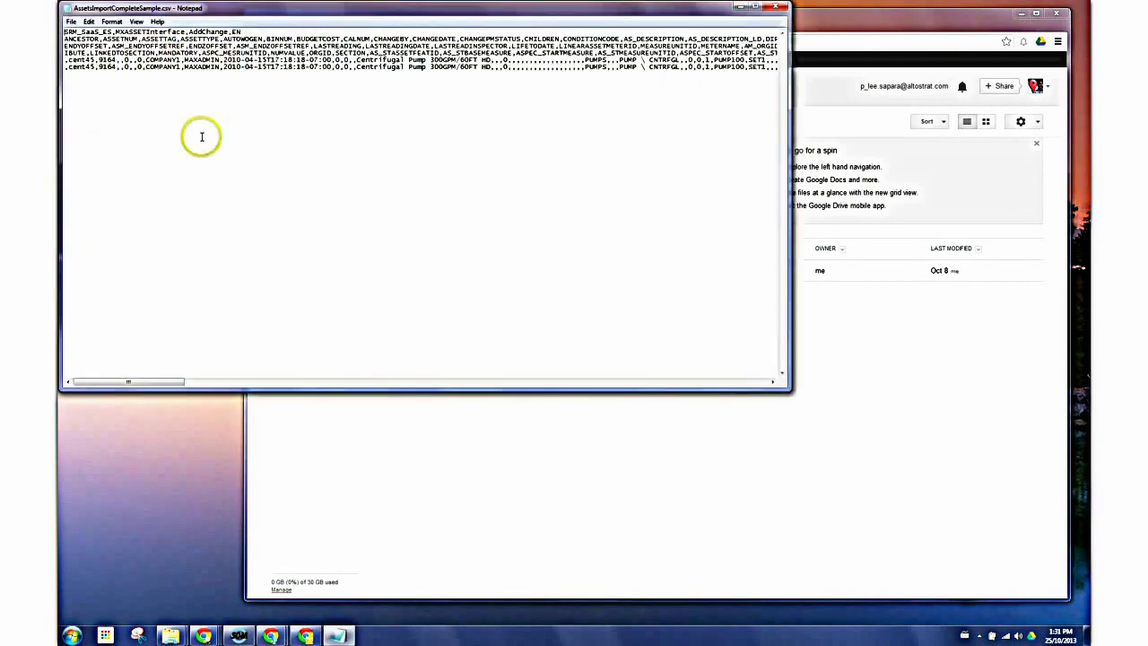
pyautogui.moveTo(114, 33); pyautogui.dragTo(243, 78)
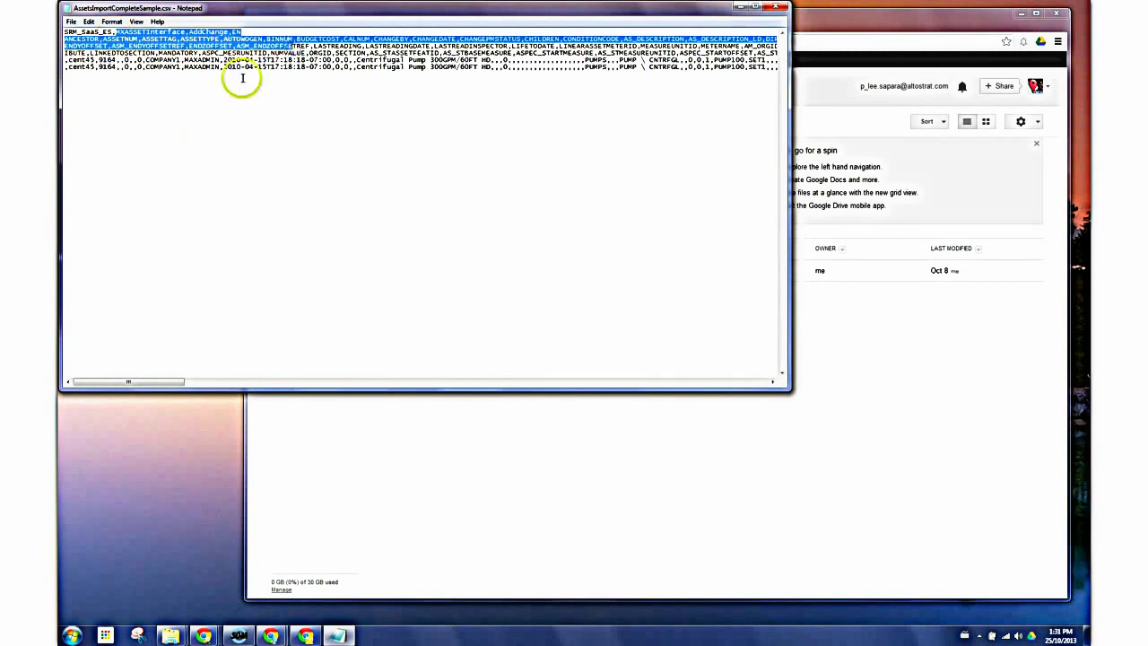
pyautogui.click(194, 61)
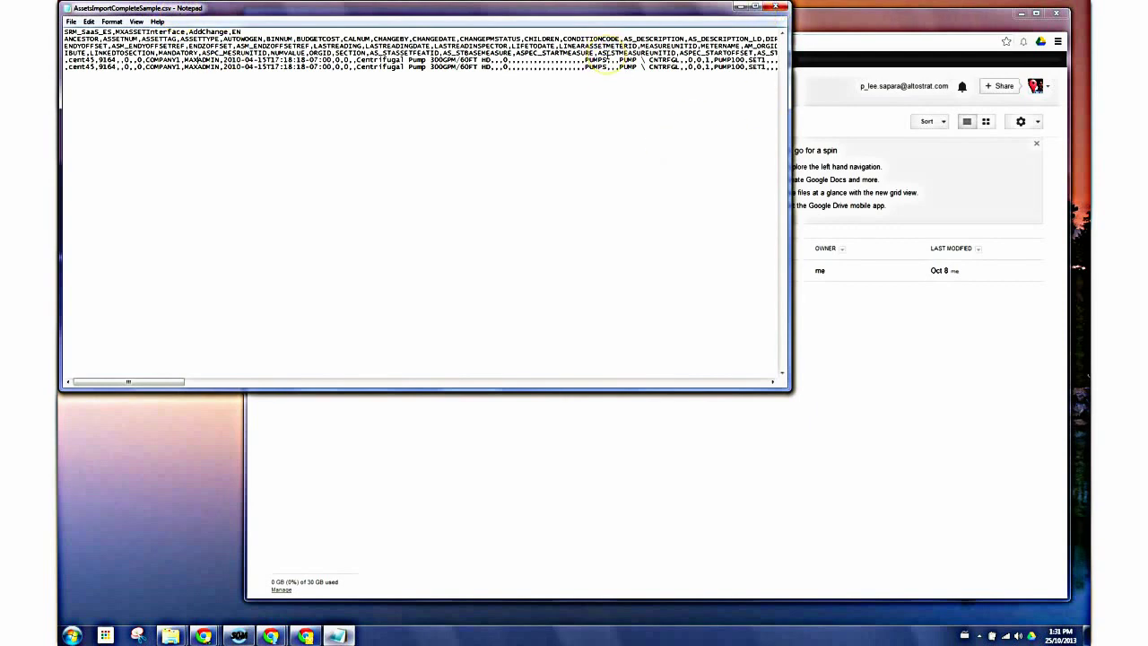
pyautogui.click(776, 7)
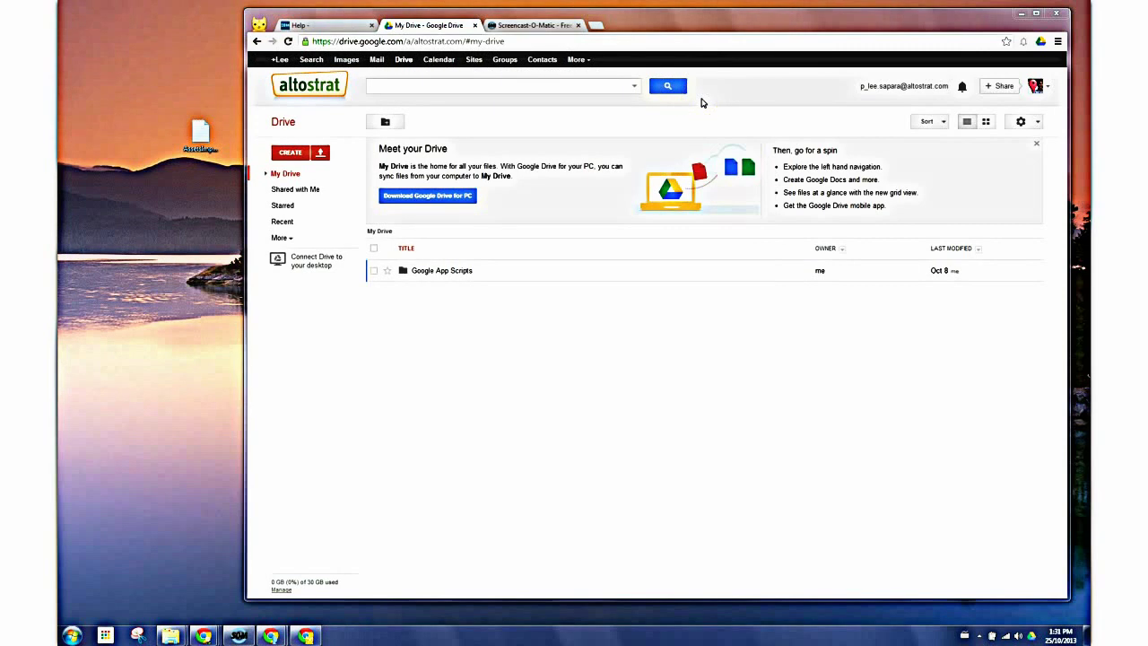
# Drag AssetsImportCompleteSample.csv from the desktop into My Drive, then preview and close it.
pyautogui.moveTo(199, 133); pyautogui.dragTo(529, 369)
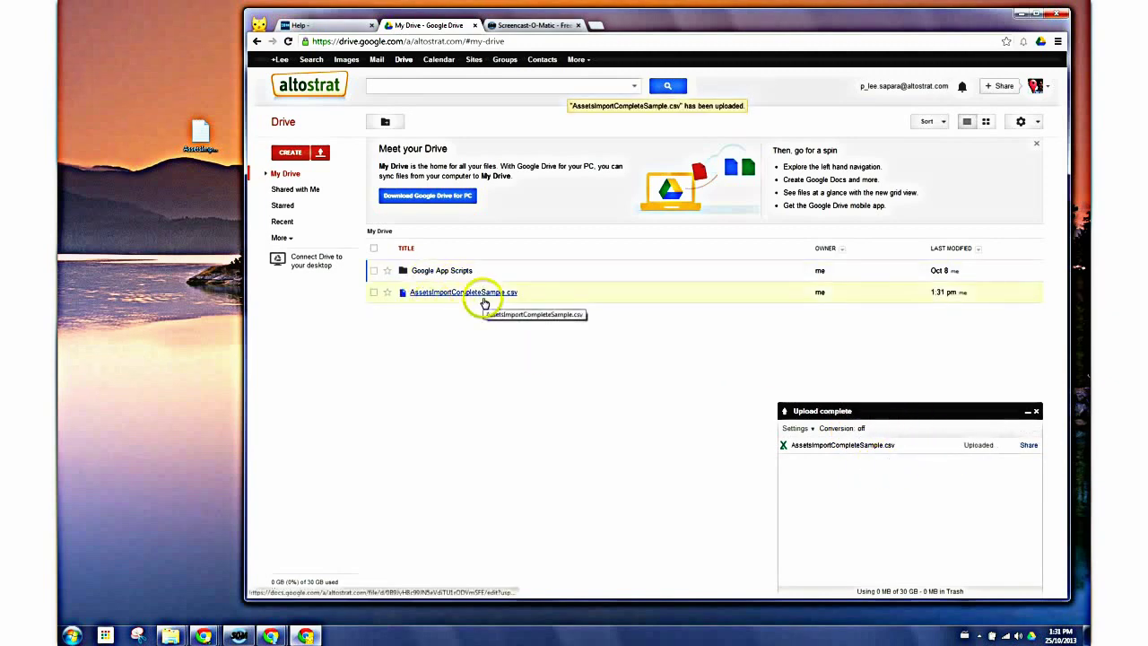
pyautogui.click(482, 300)
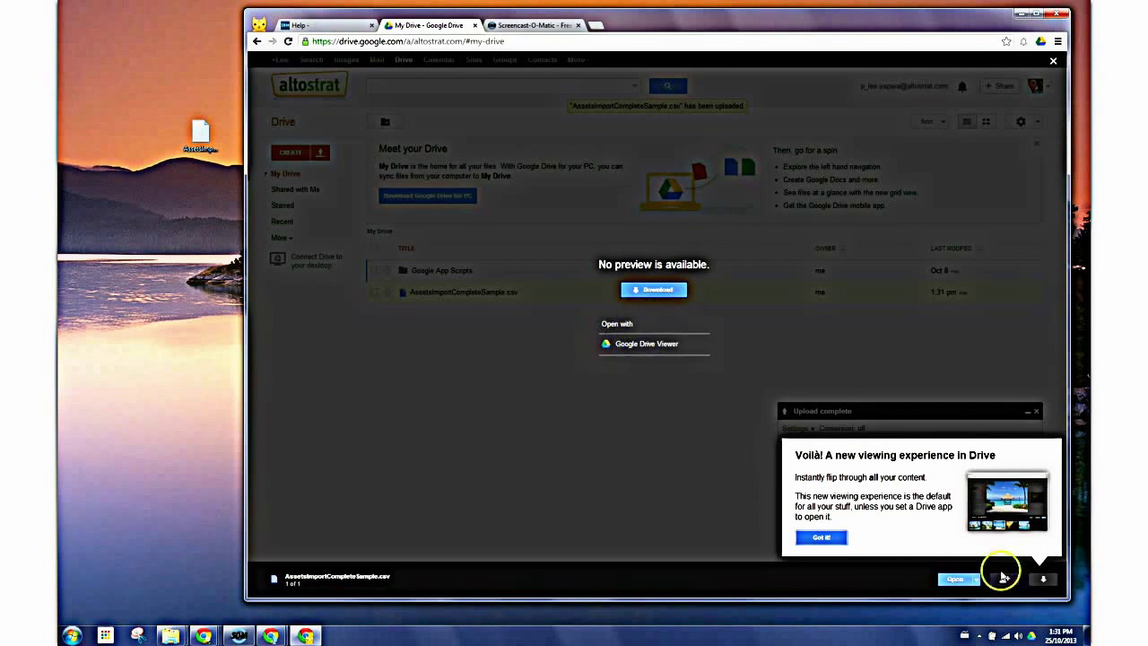
pyautogui.click(685, 500)
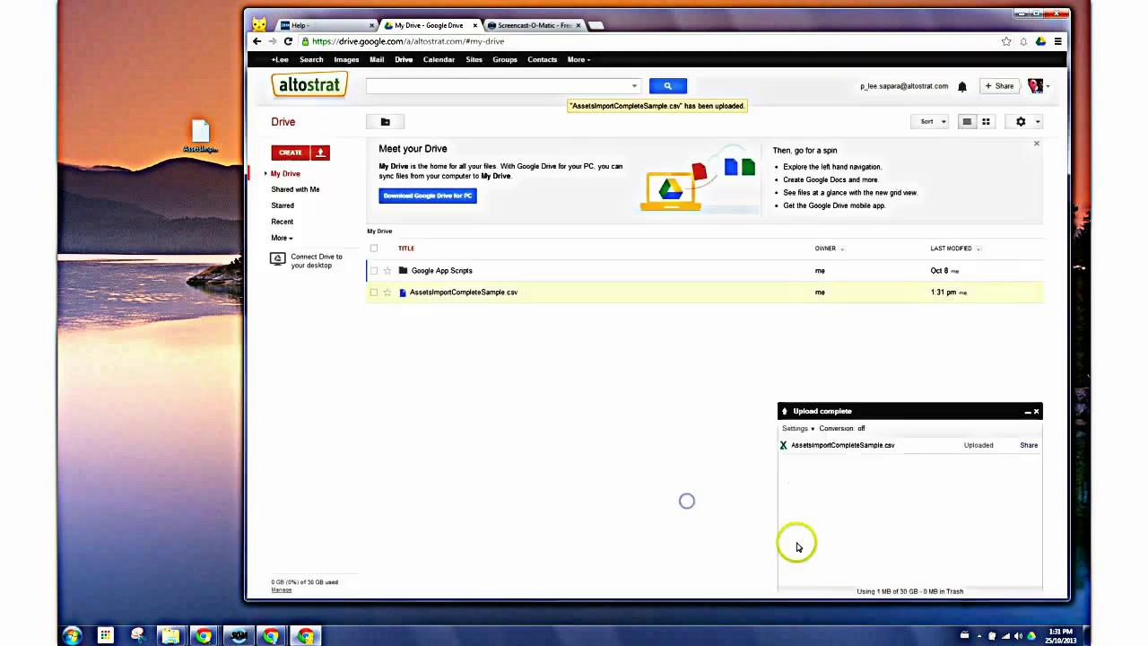
# Open the uploaded CSV with Google Sheets and widen column B of the new spreadsheet.
pyautogui.rightClick(461, 300)
pyautogui.moveTo(502, 323)
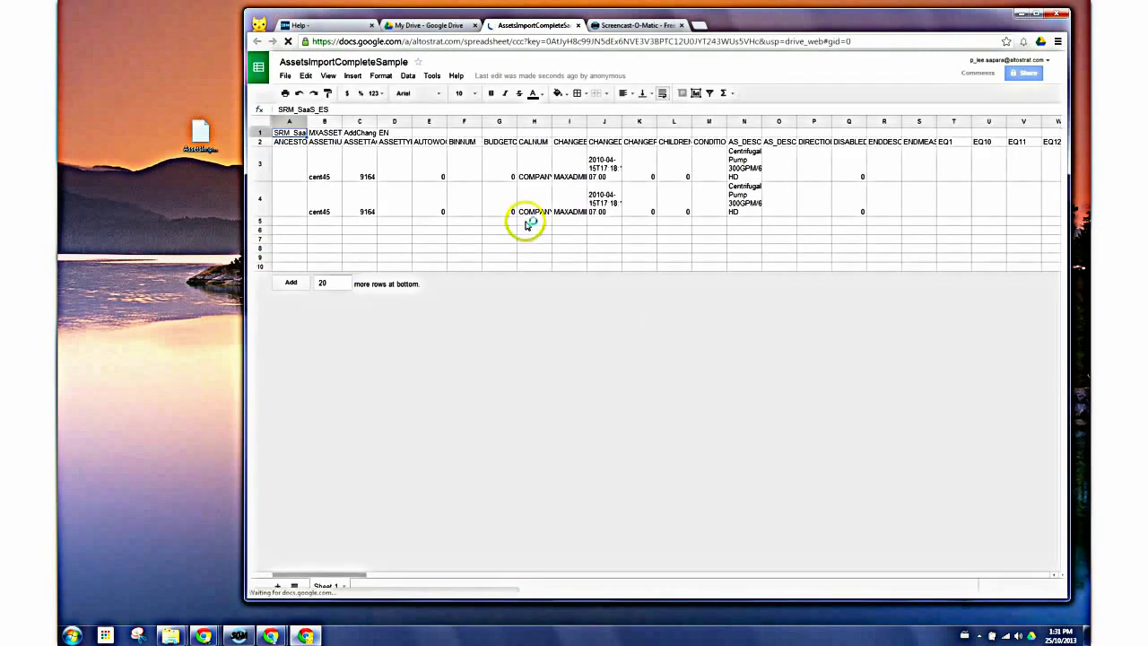
pyautogui.moveTo(341, 121); pyautogui.dragTo(360, 122)
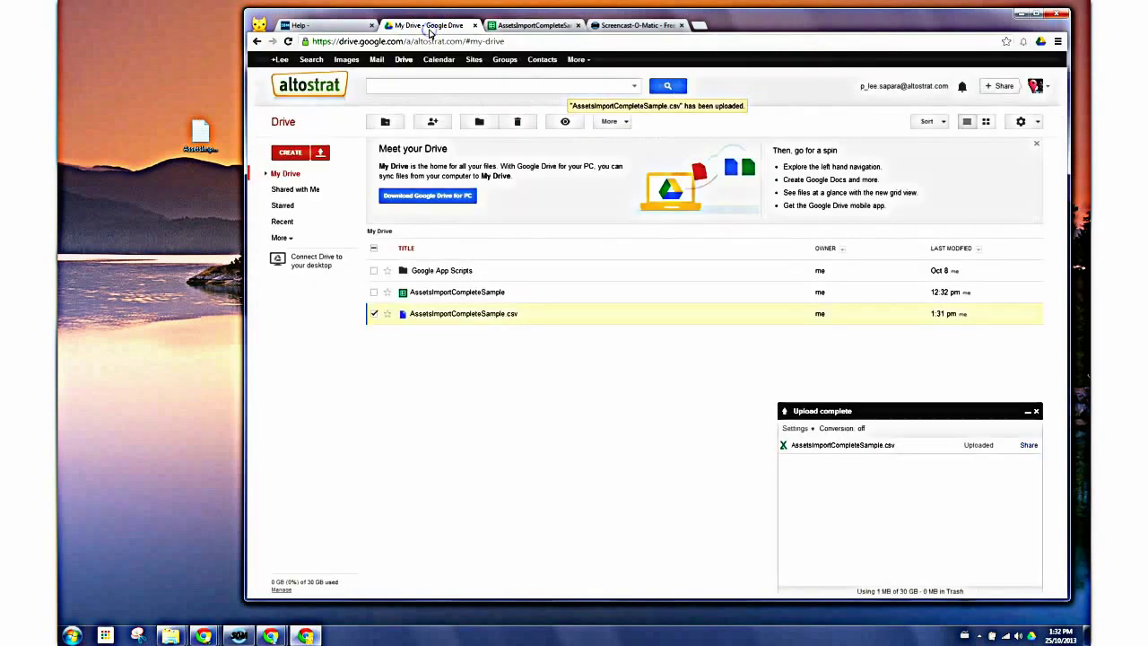
# Create a blank Google Sheets spreadsheet and rename it 'My Imported Sheet'.
pyautogui.click(292, 152)
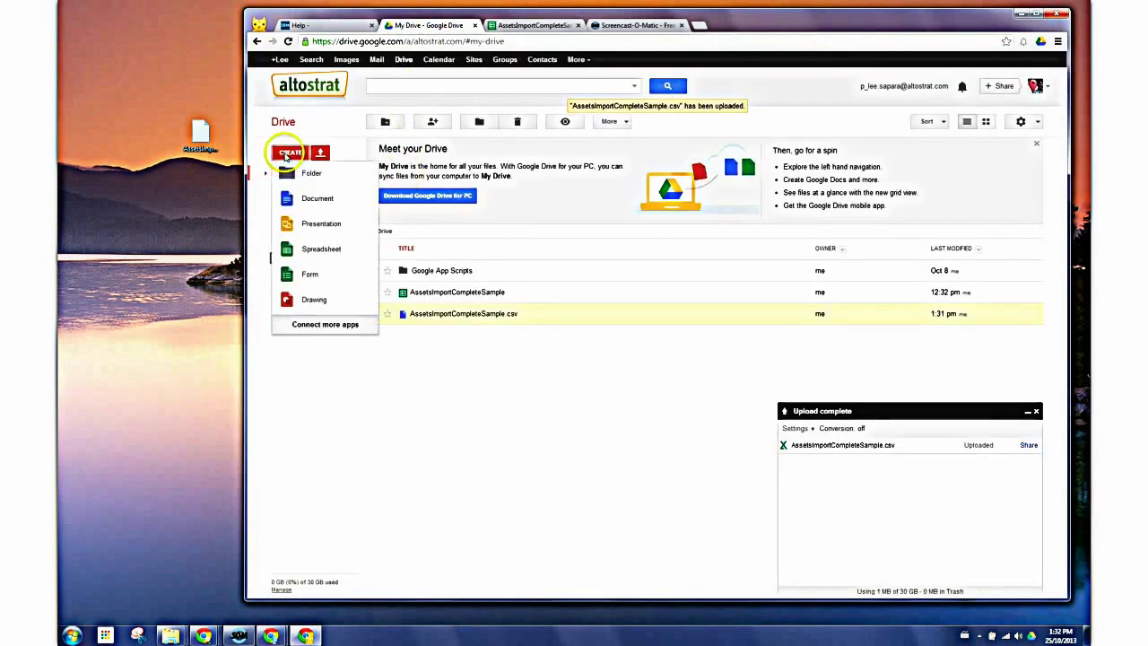
pyautogui.click(331, 254)
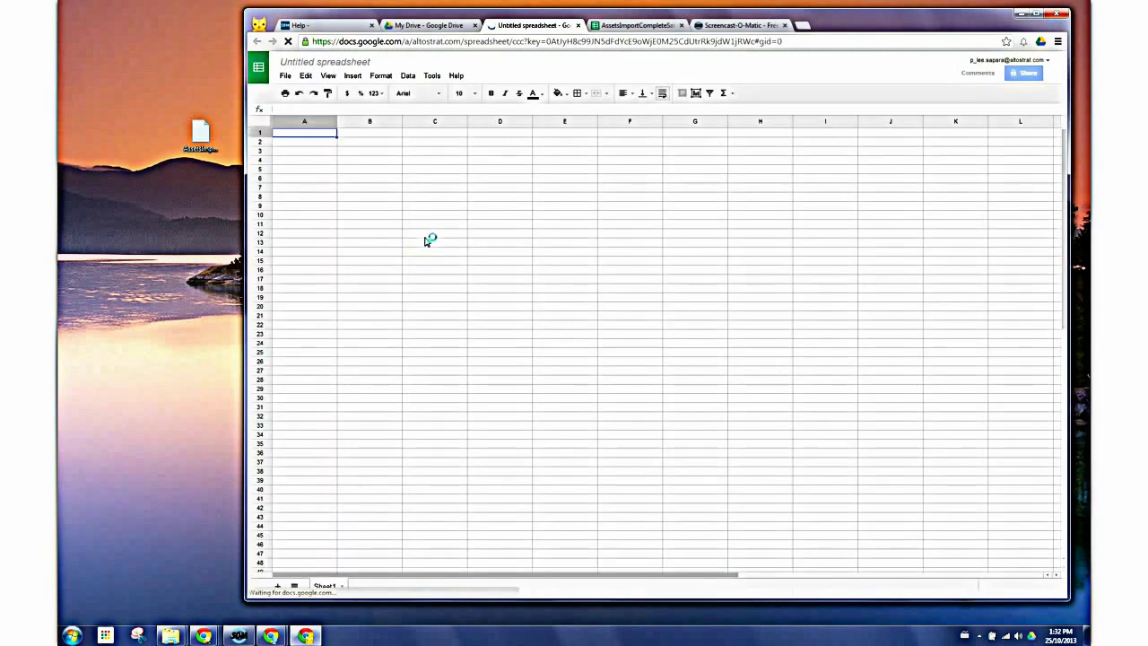
pyautogui.click(338, 62)
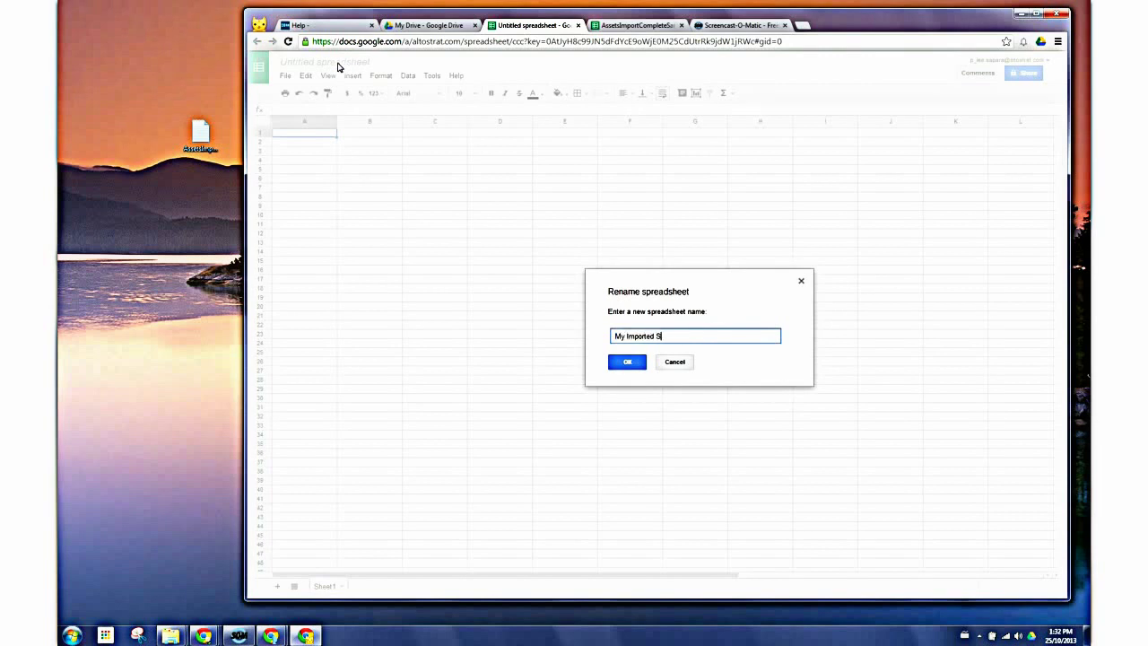
pyautogui.press('Return')
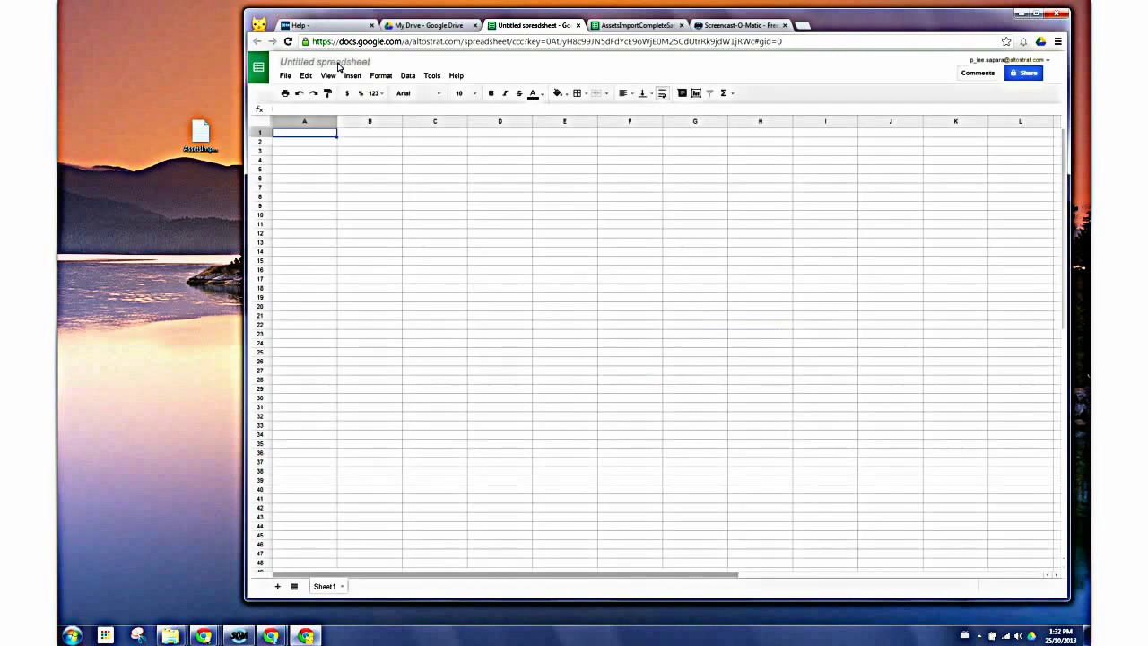
pyautogui.click(284, 76)
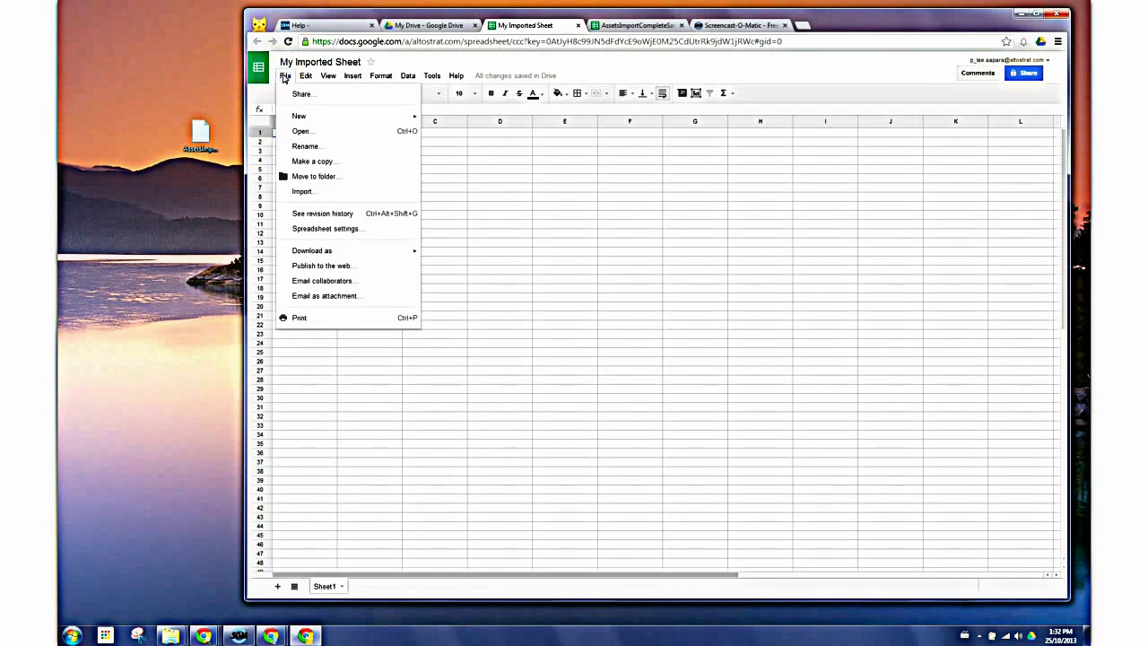
# Choose AssetsImportCompleteSample.csv from the Desktop, in Details view, as the file to import.
pyautogui.click(302, 191)
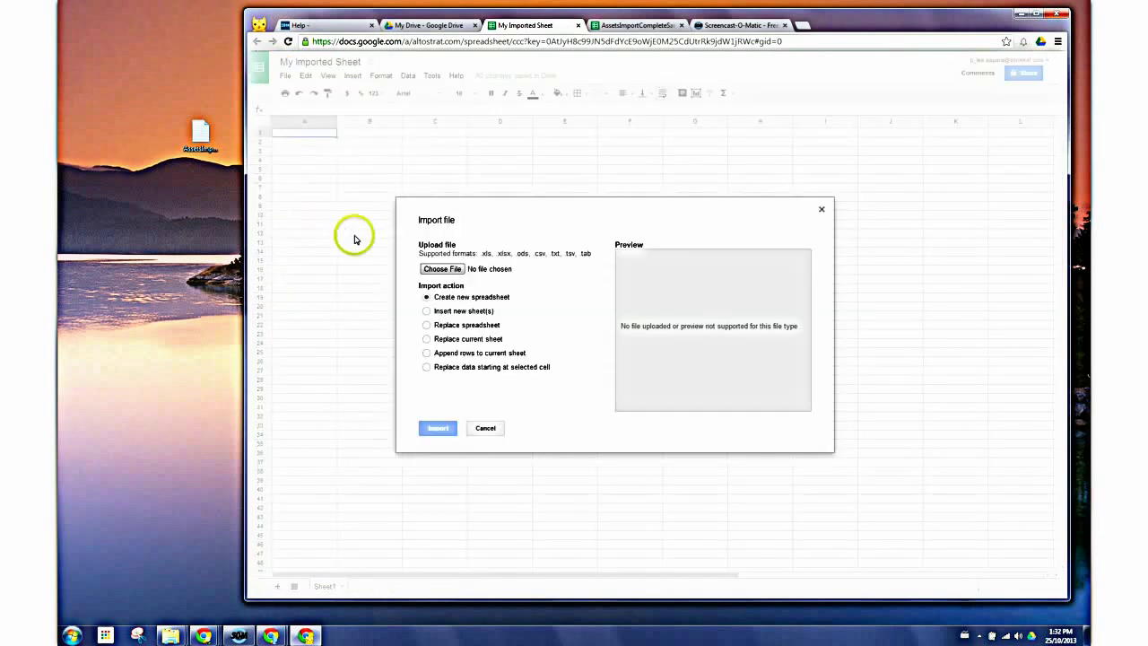
pyautogui.click(436, 269)
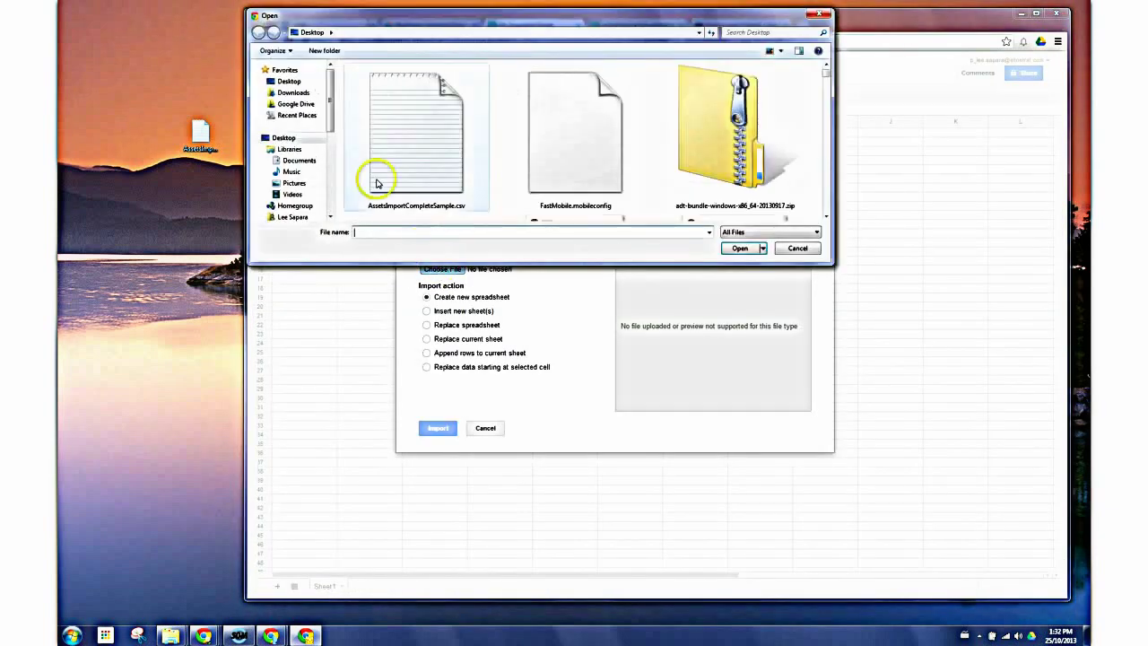
pyautogui.click(292, 92)
pyautogui.click(289, 80)
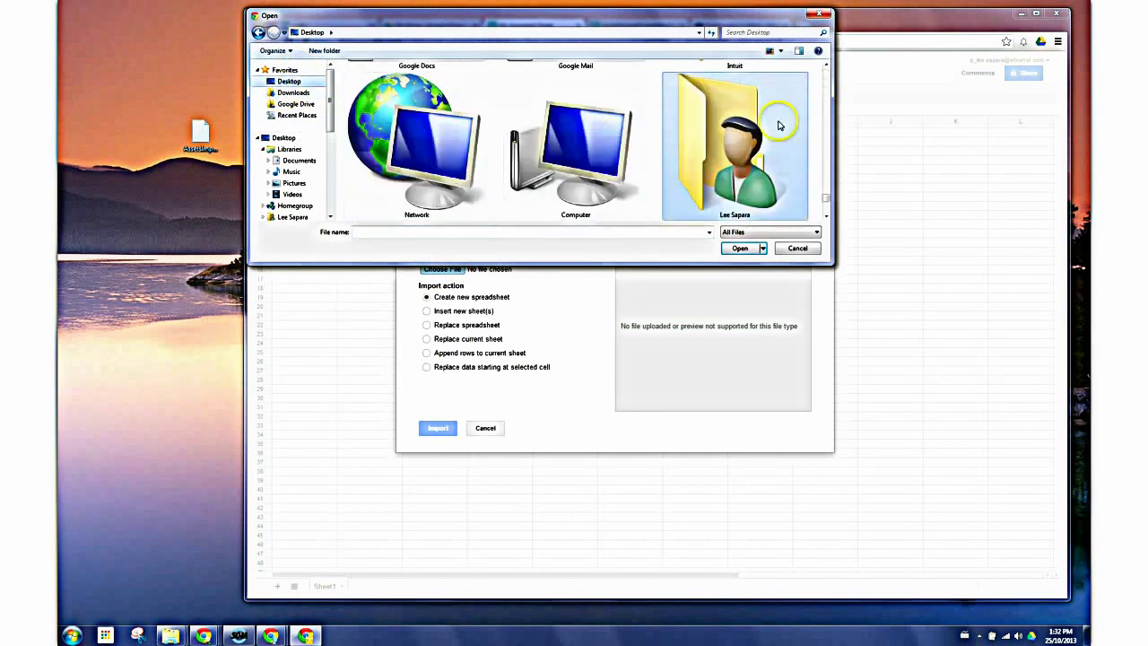
pyautogui.click(782, 51)
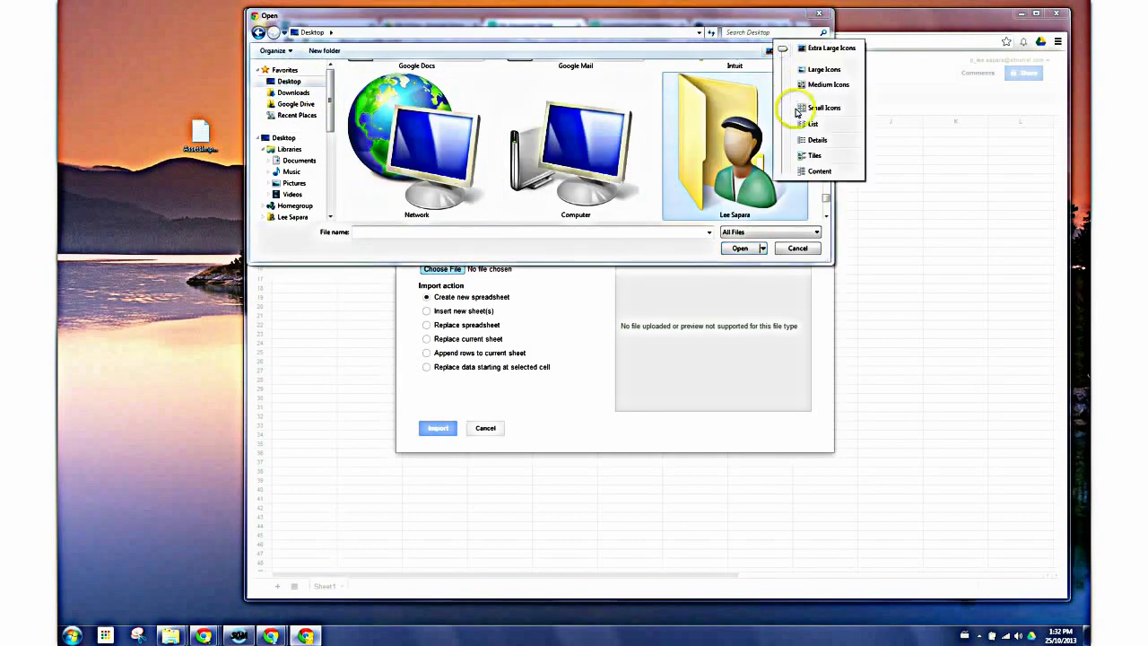
pyautogui.click(807, 140)
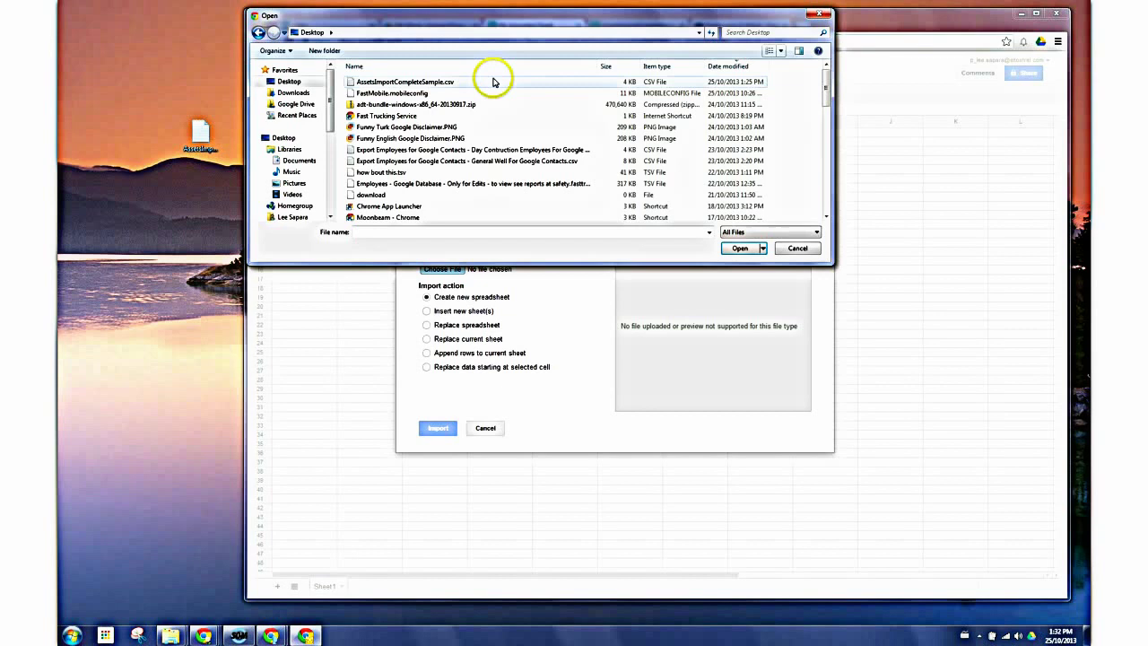
pyautogui.click(405, 82)
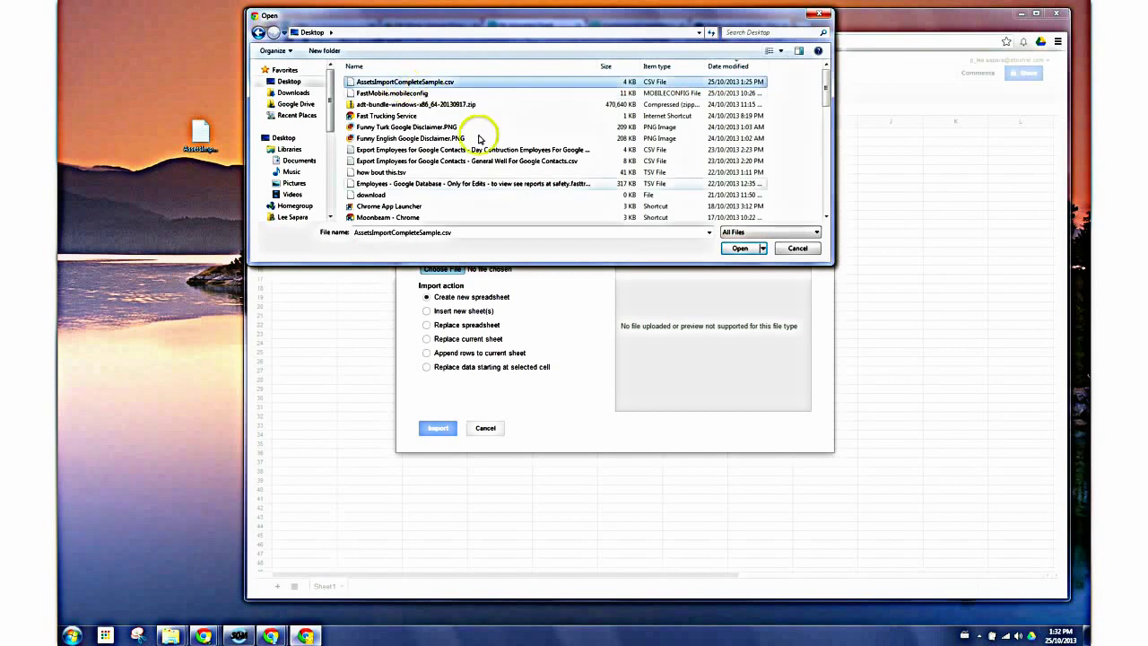
pyautogui.click(741, 249)
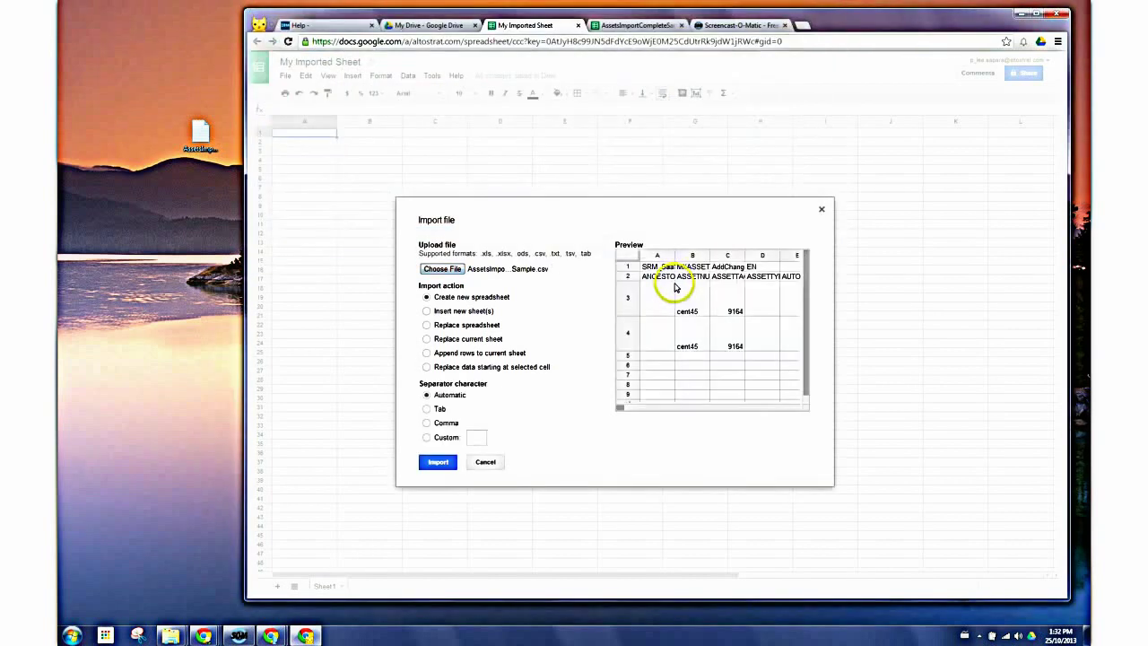
# Set the import separator to Comma after briefly trying Tab, splitting the preview into columns.
pyautogui.click(428, 423)
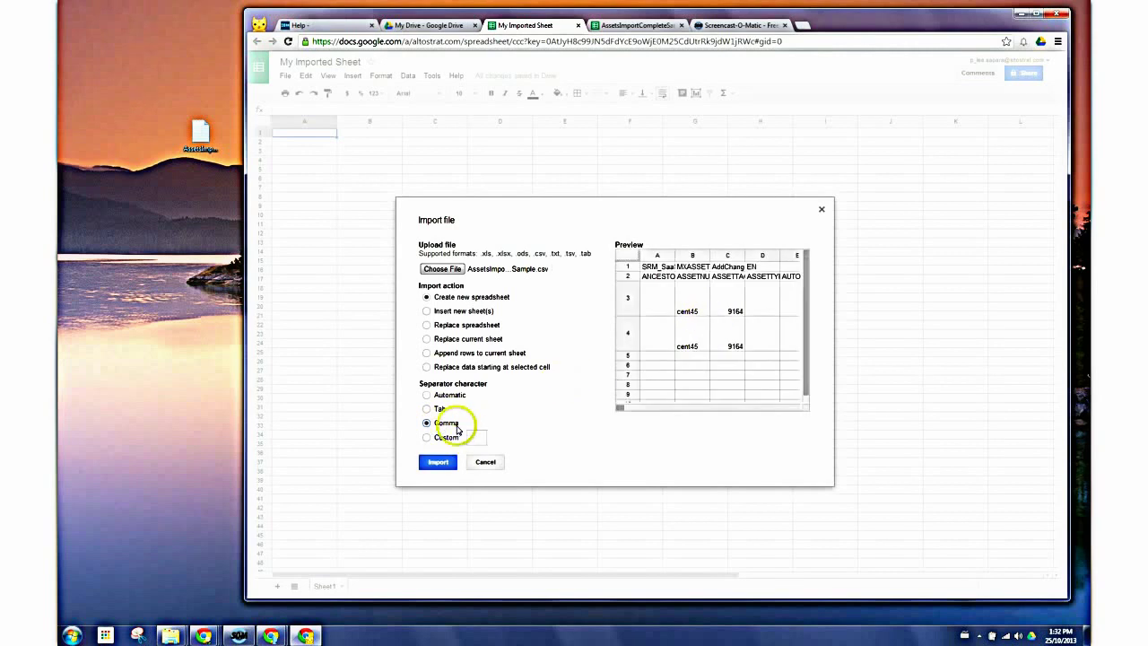
pyautogui.click(429, 409)
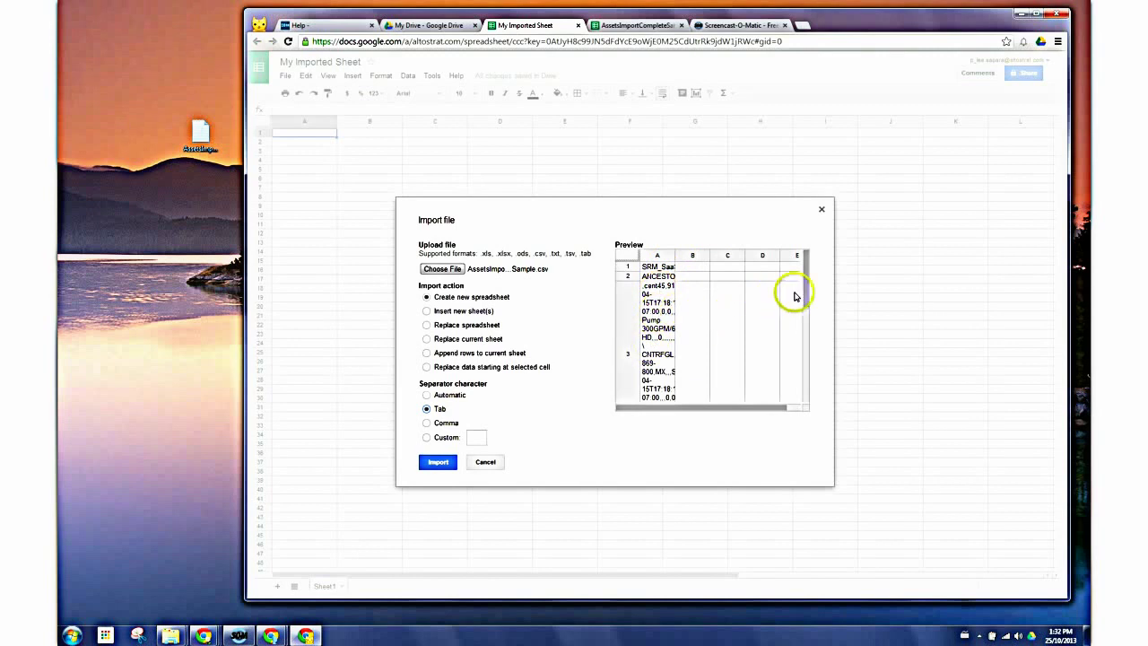
pyautogui.moveTo(804, 269); pyautogui.dragTo(829, 277)
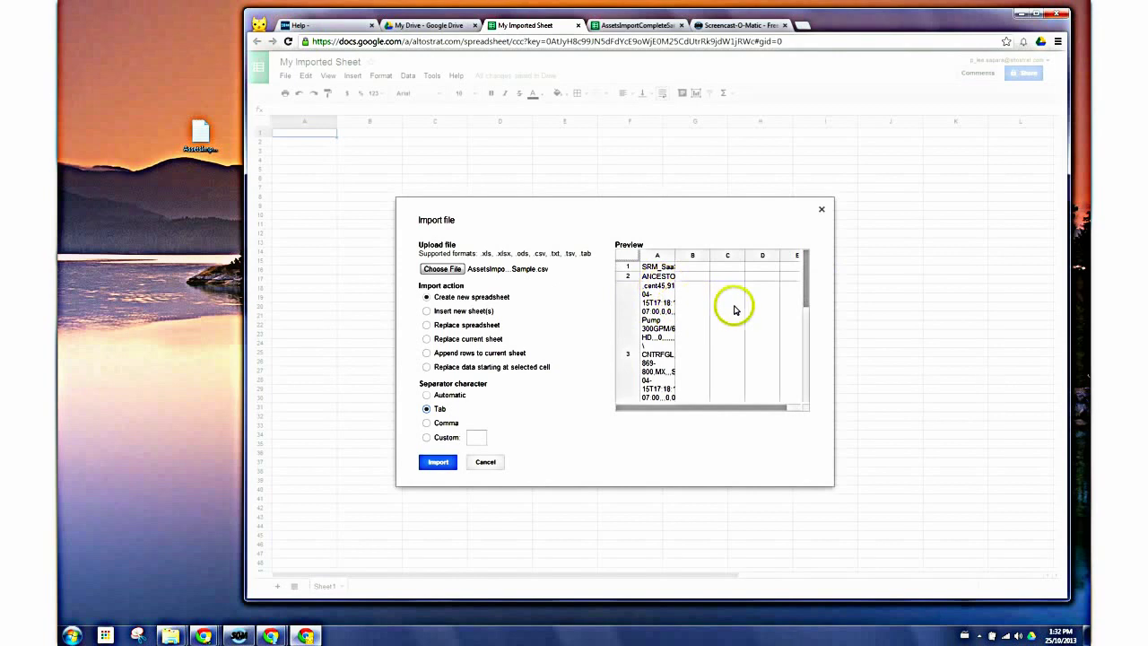
pyautogui.click(427, 424)
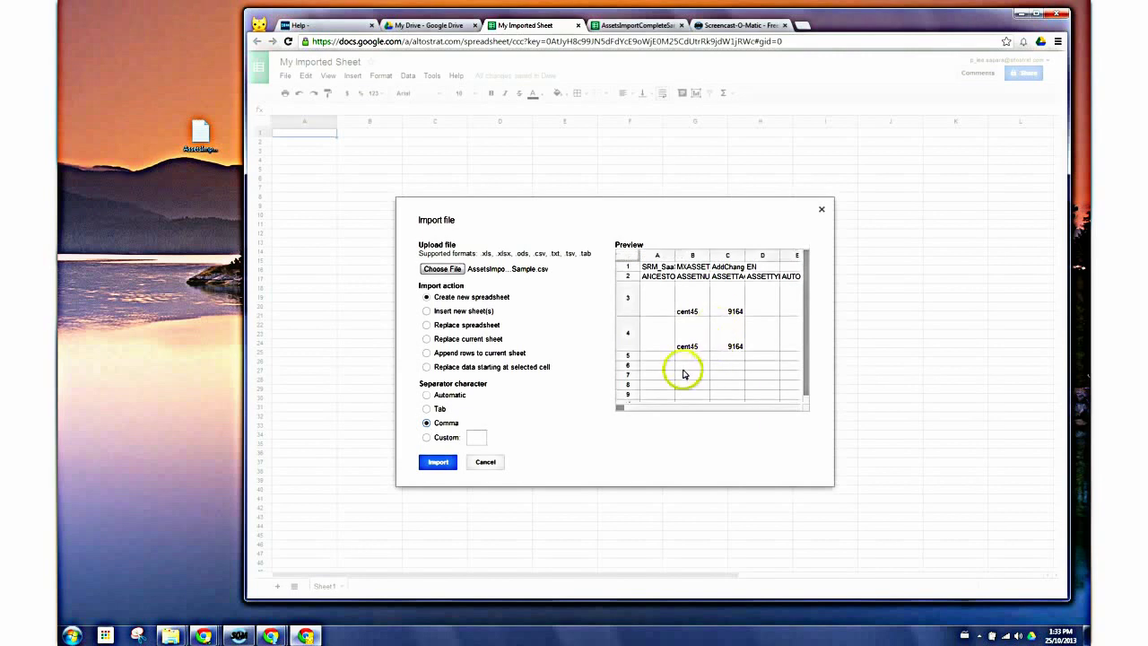
pyautogui.moveTo(622, 410); pyautogui.dragTo(676, 409)
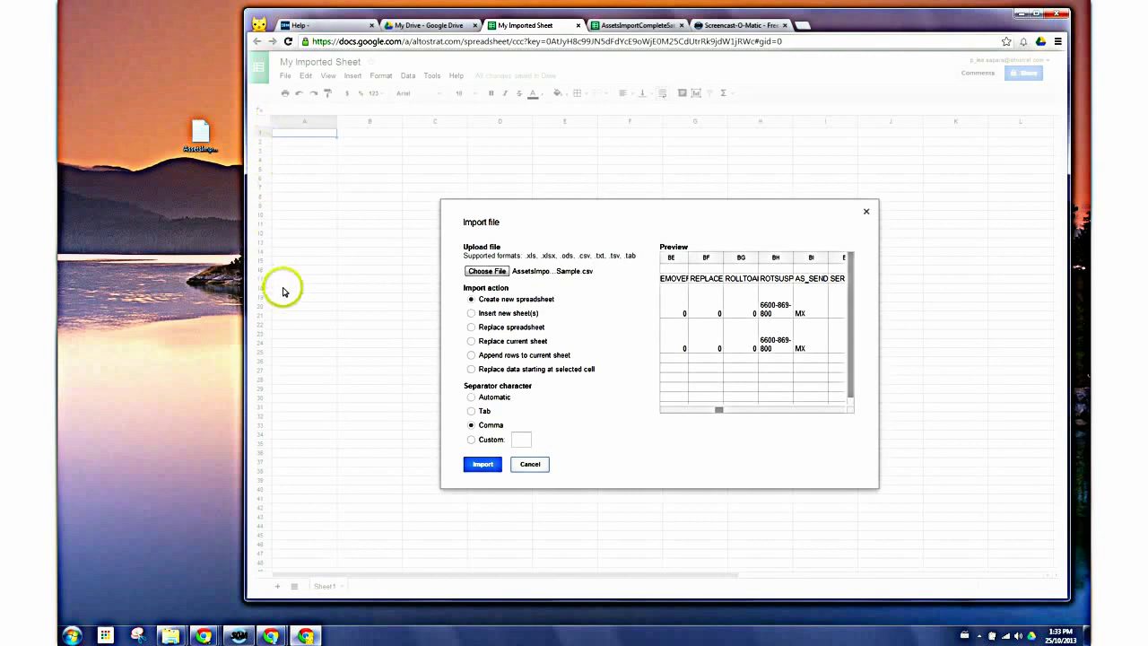
# Import the CSV with 'Replace data starting at selected cell', then go back to My Drive.
pyautogui.click(472, 369)
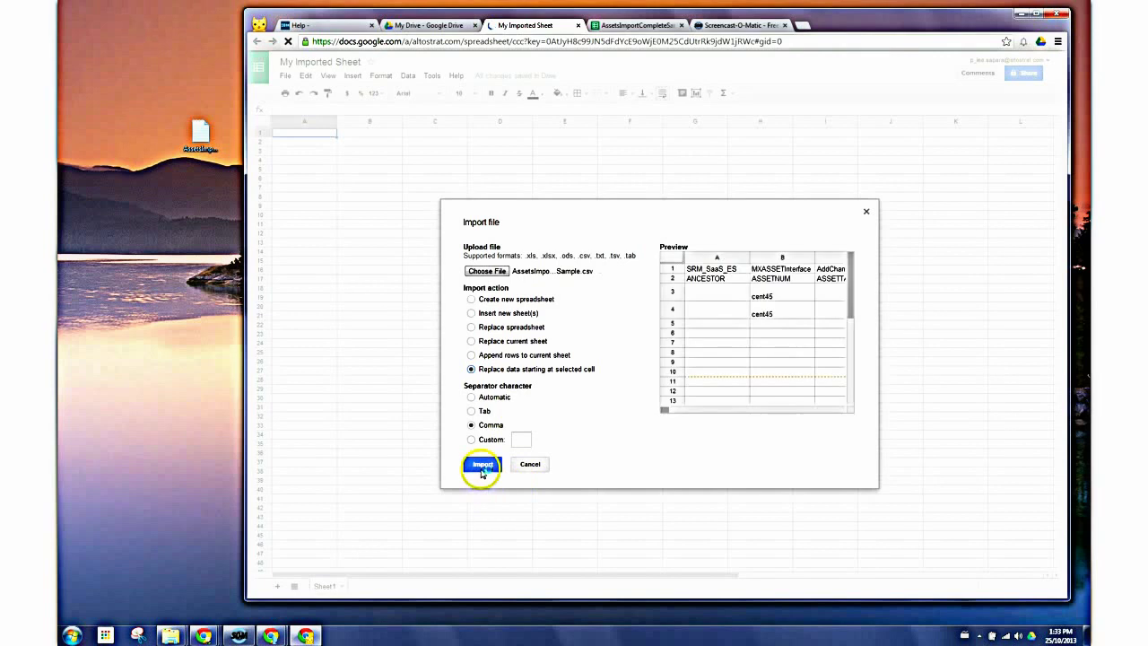
pyautogui.click(482, 465)
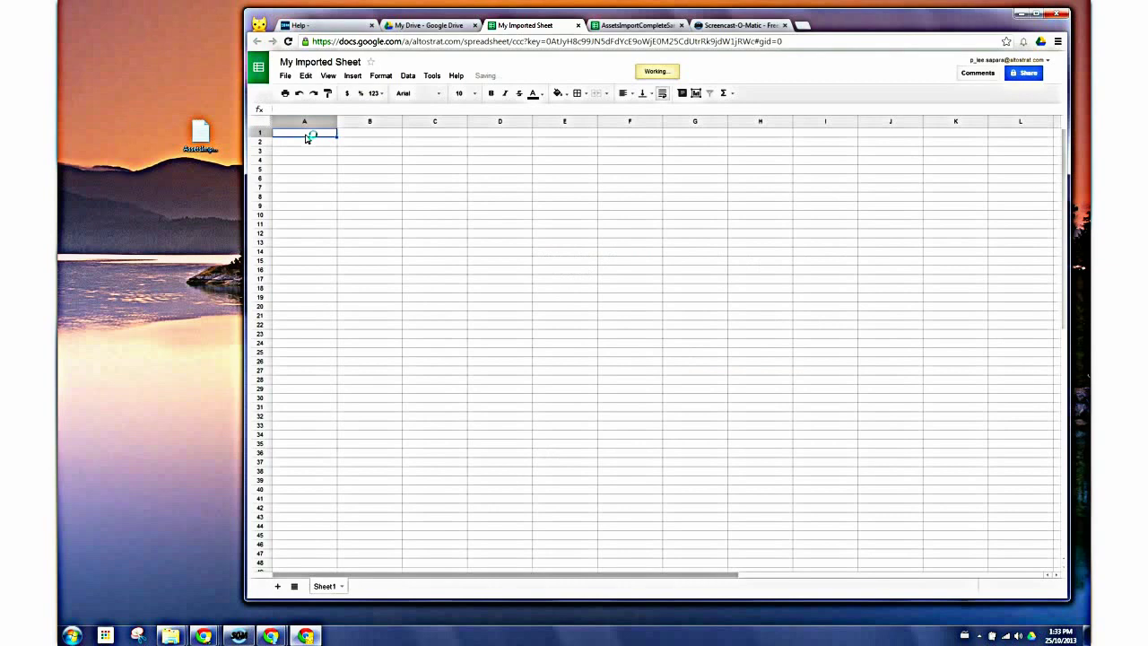
pyautogui.click(440, 25)
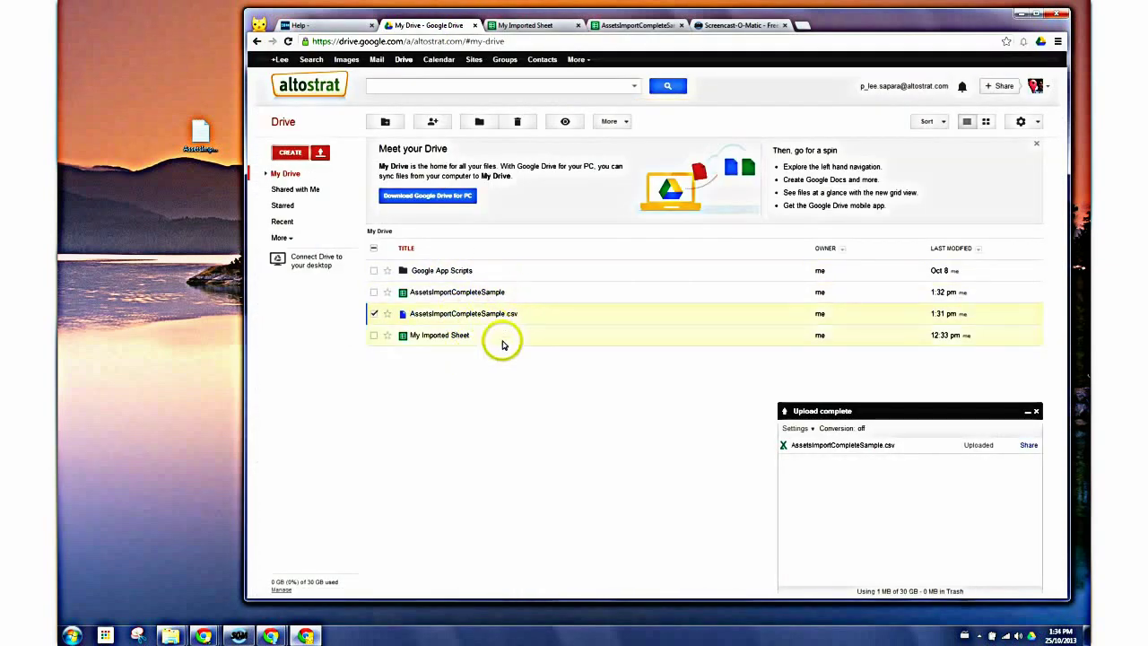
# Enable 'Confirm settings before each upload' and re-upload the desktop CSV with conversion on.
pyautogui.click(807, 429)
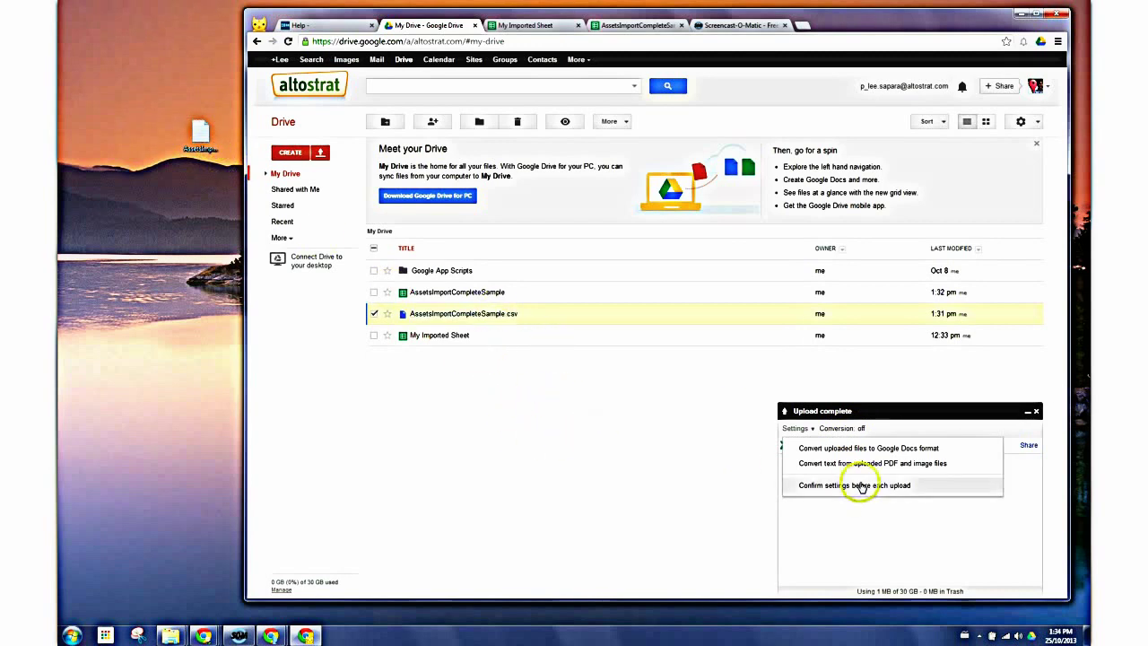
pyautogui.click(811, 487)
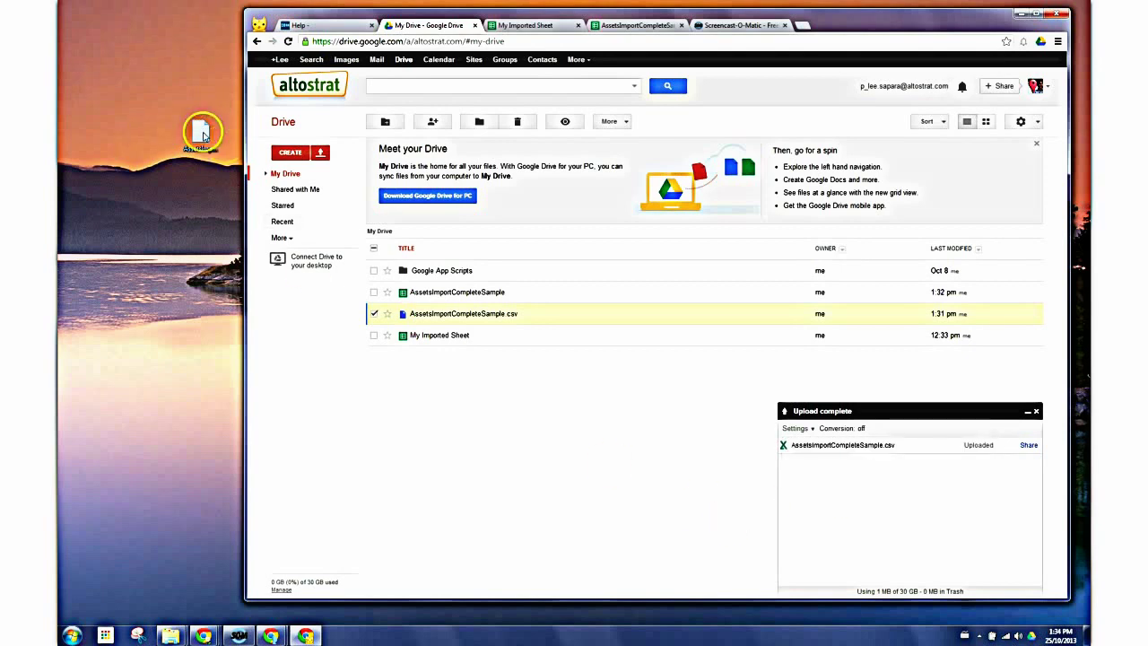
pyautogui.moveTo(202, 134); pyautogui.dragTo(656, 485)
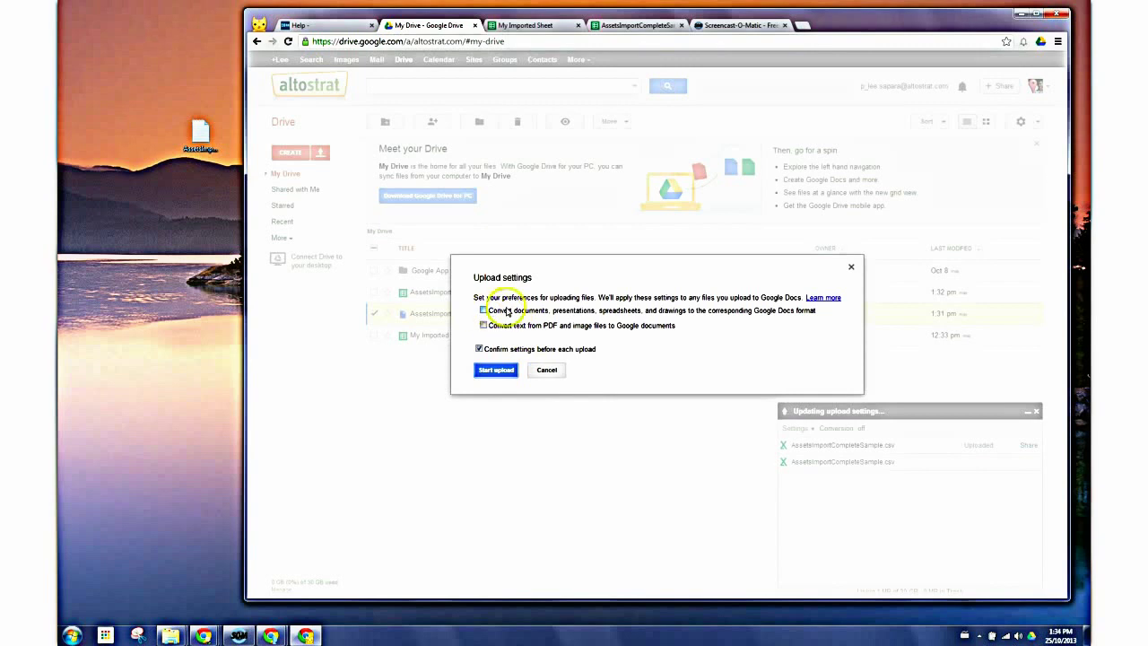
pyautogui.click(495, 371)
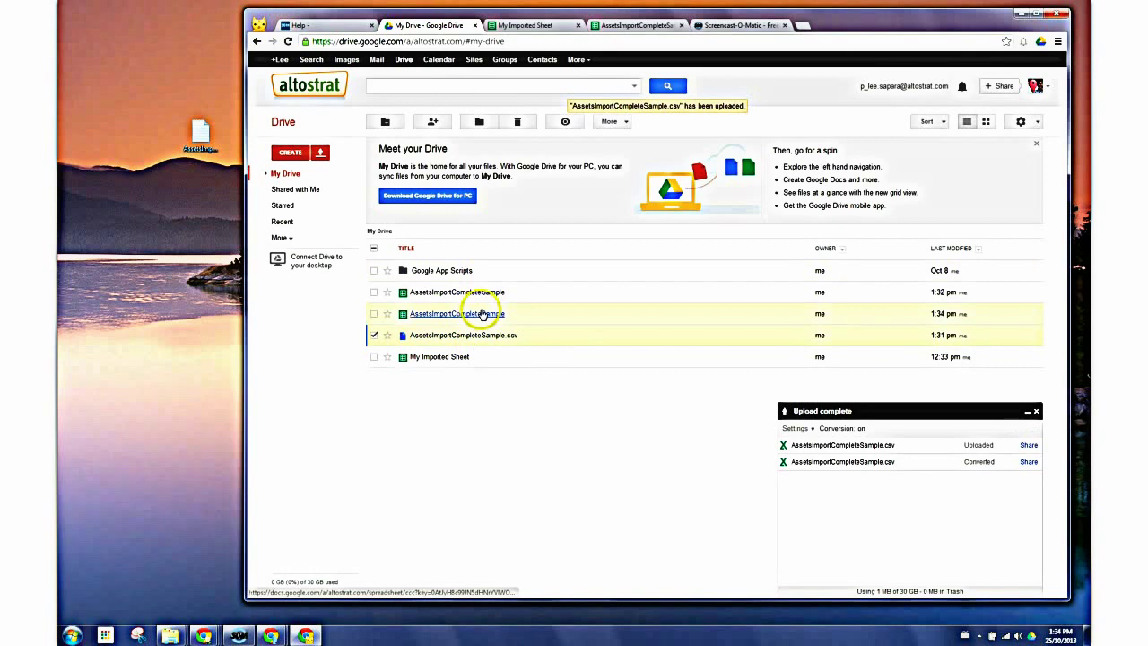
# Select both AssetsImportCompleteSample spreadsheets, not the CSV, and move them to the Trash.
pyautogui.click(374, 335)
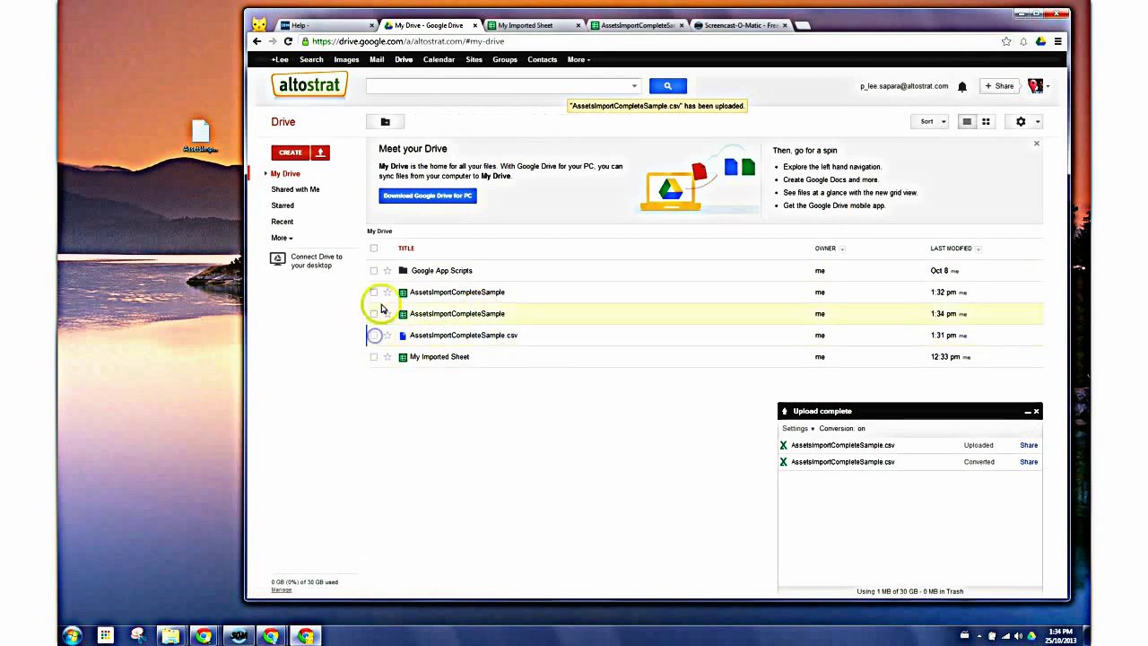
pyautogui.click(374, 292)
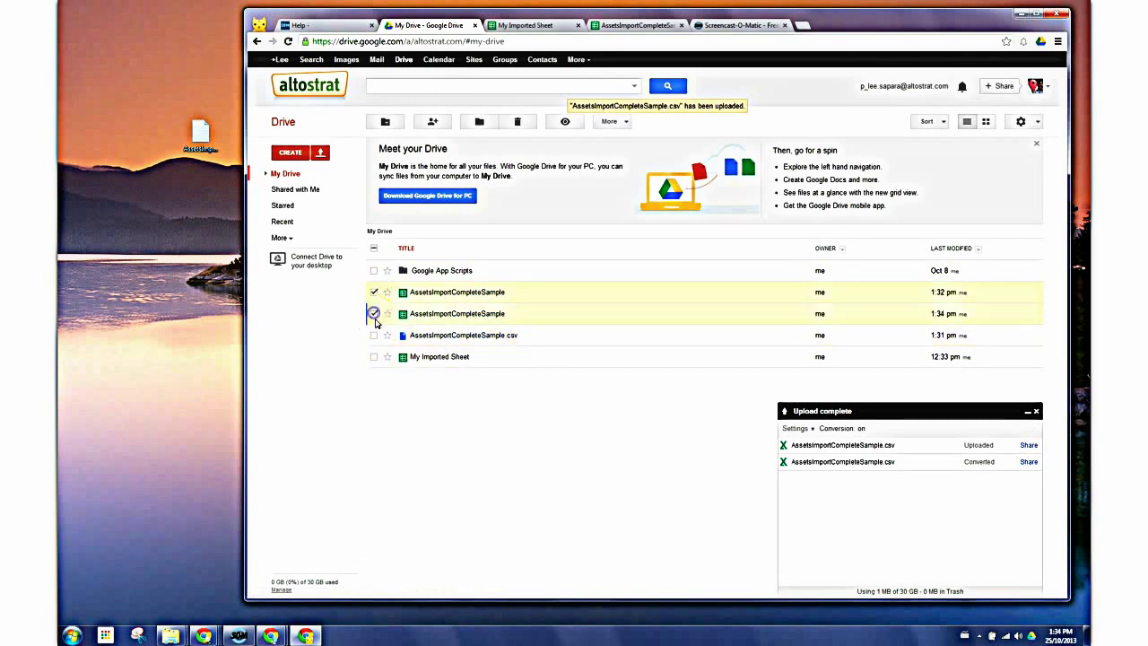
pyautogui.click(374, 313)
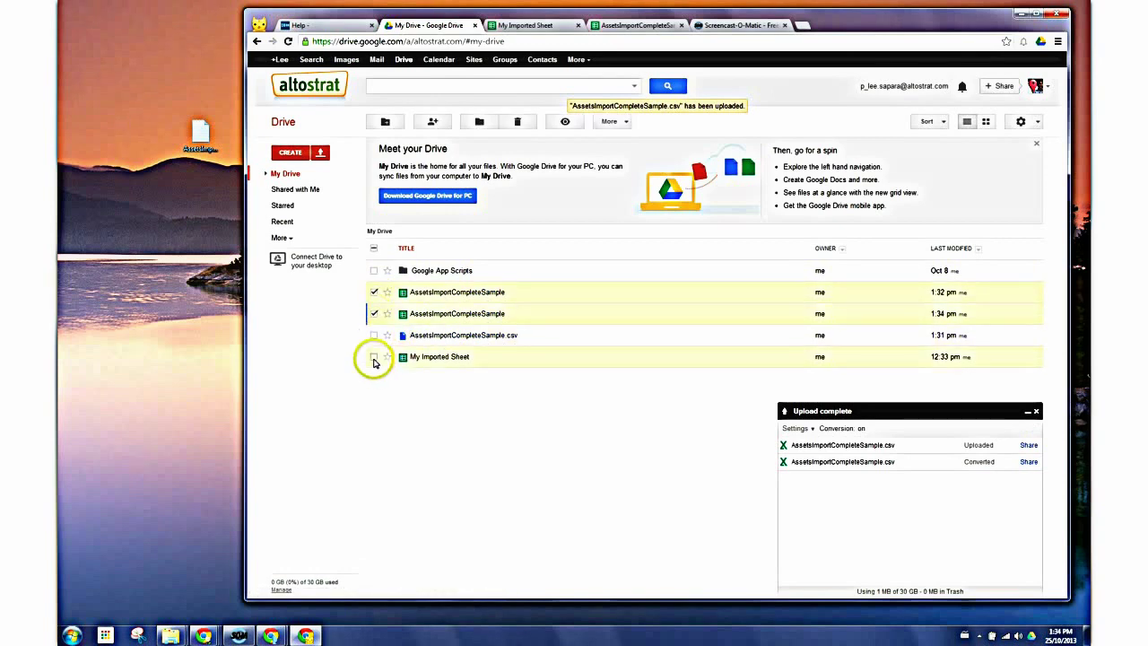
pyautogui.click(519, 122)
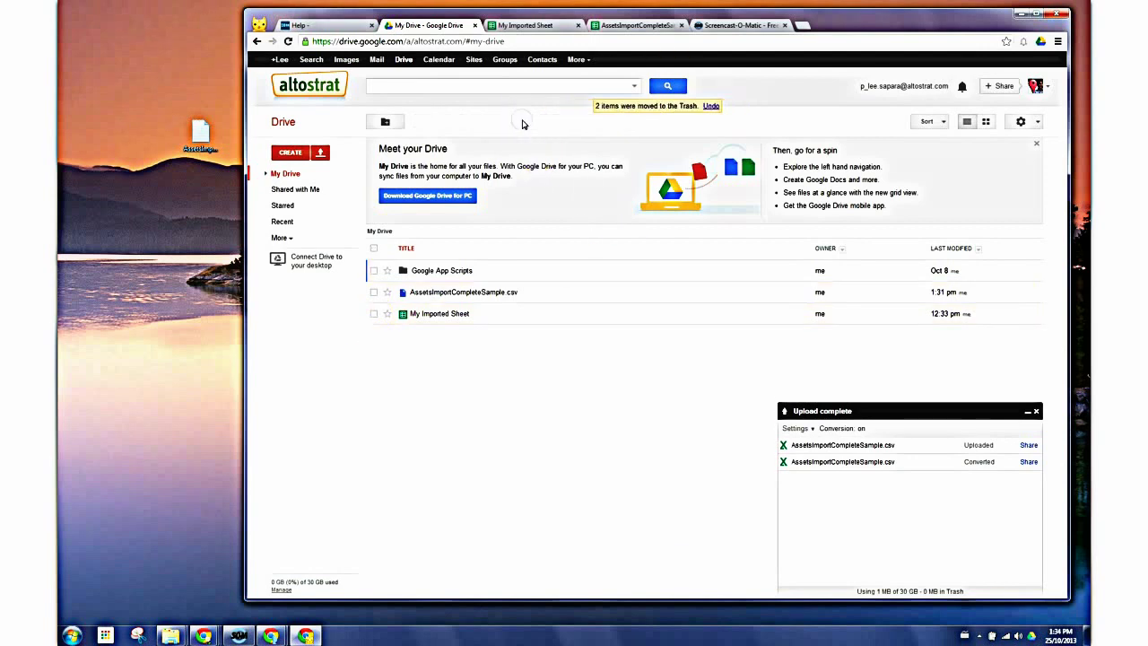